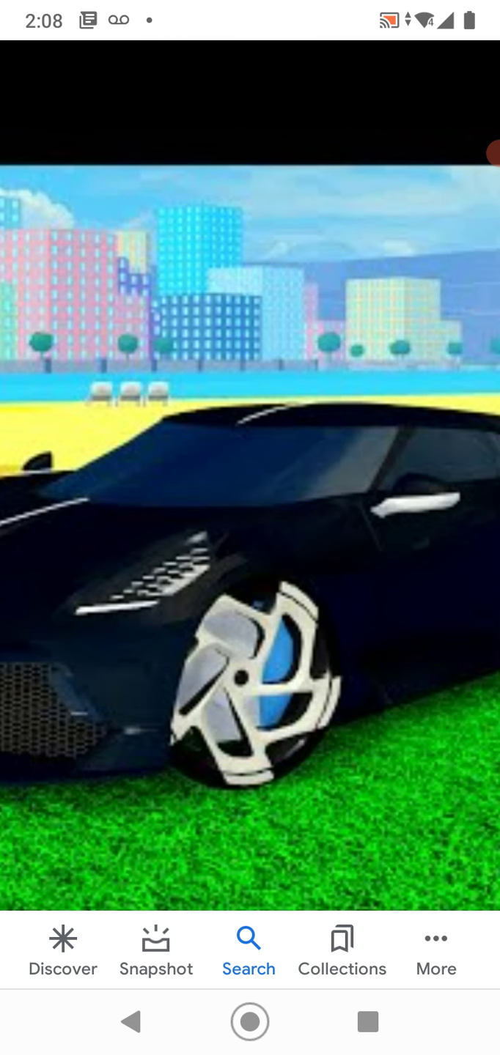
# Restore the zoomed Car Dealership Tycoon thumbnail and show the recent-apps overview
pyautogui.doubleClick(249, 535)
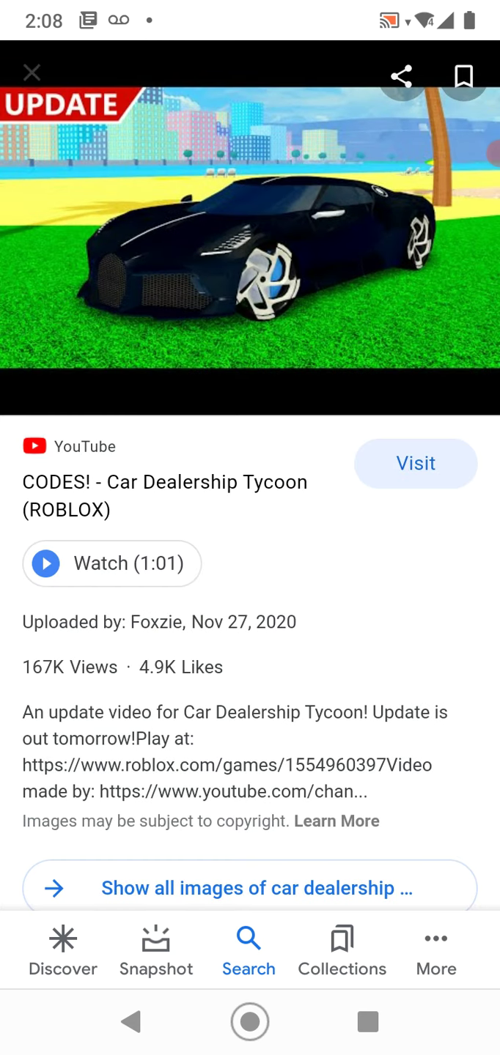
pyautogui.click(368, 1021)
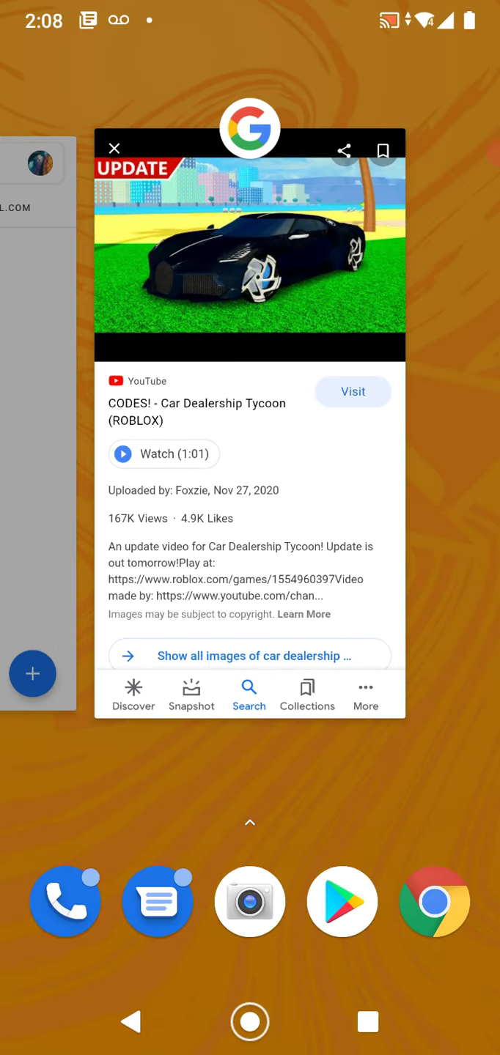
# Switch from recent apps to Roblox and bring up its Home screen
pyautogui.moveTo(123, 411); pyautogui.dragTo(413, 412)
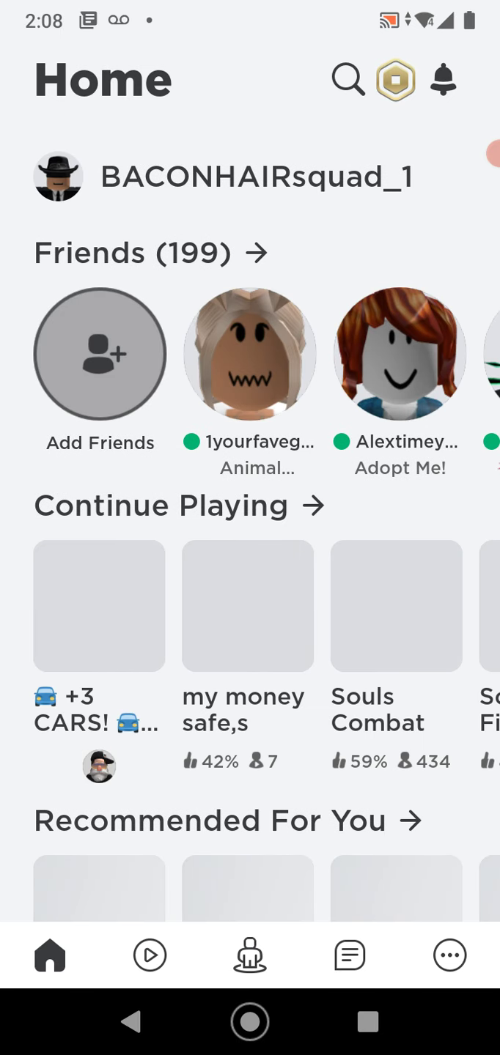
pyautogui.moveTo(491, 153); pyautogui.dragTo(426, 417)
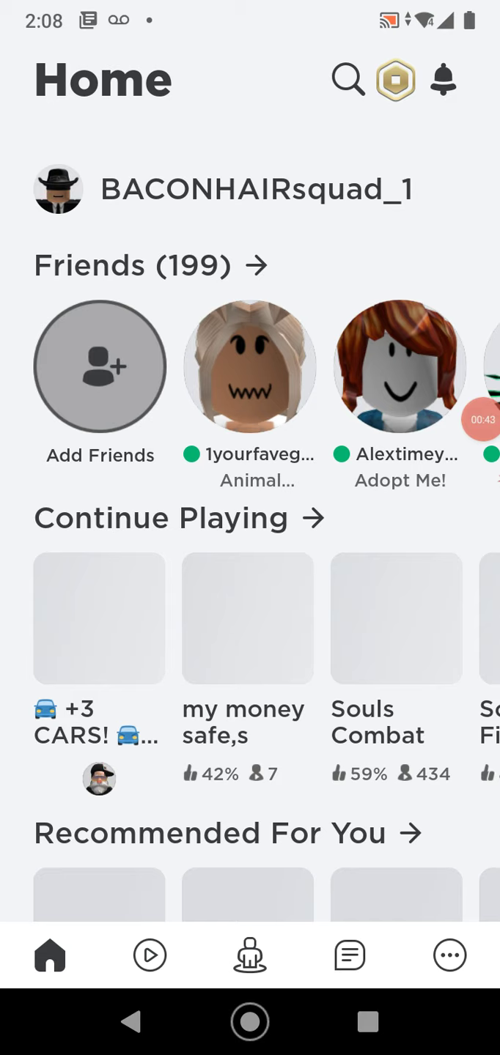
pyautogui.click(482, 420)
# Launch Car Dealership Tycoon and bring up the in-game car store
pyautogui.click(471, 420)
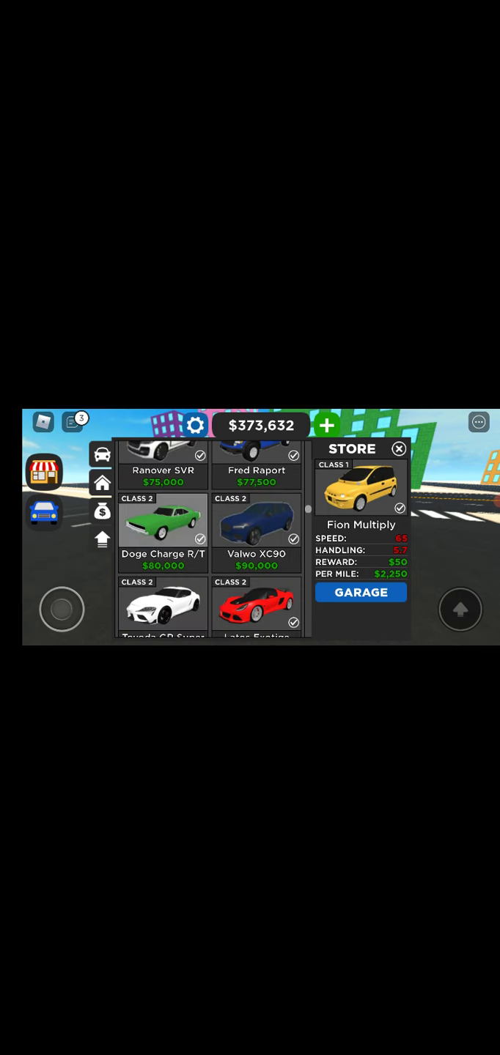
pyautogui.scroll(-2, 213, 535)
pyautogui.scroll(3, 212, 535)
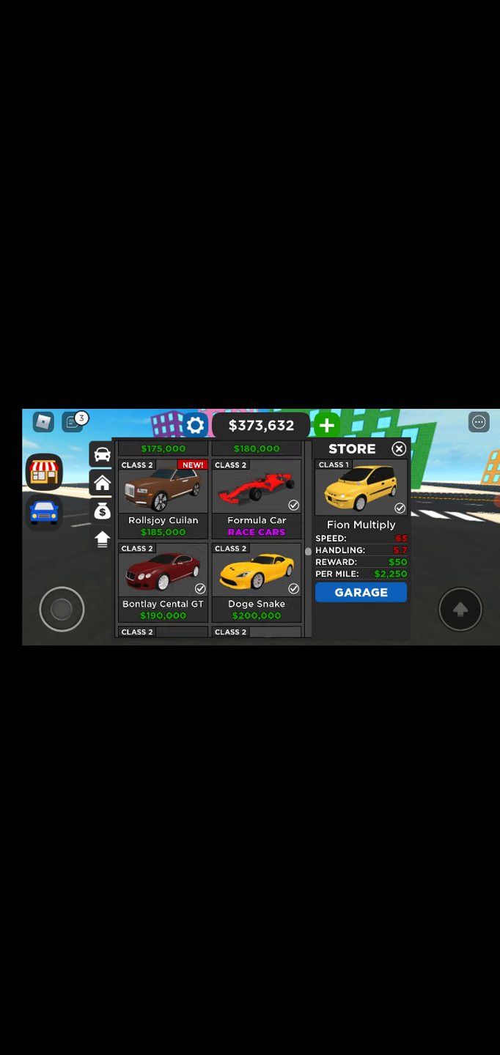
pyautogui.scroll(1, 212, 535)
pyautogui.scroll(-3, 213, 536)
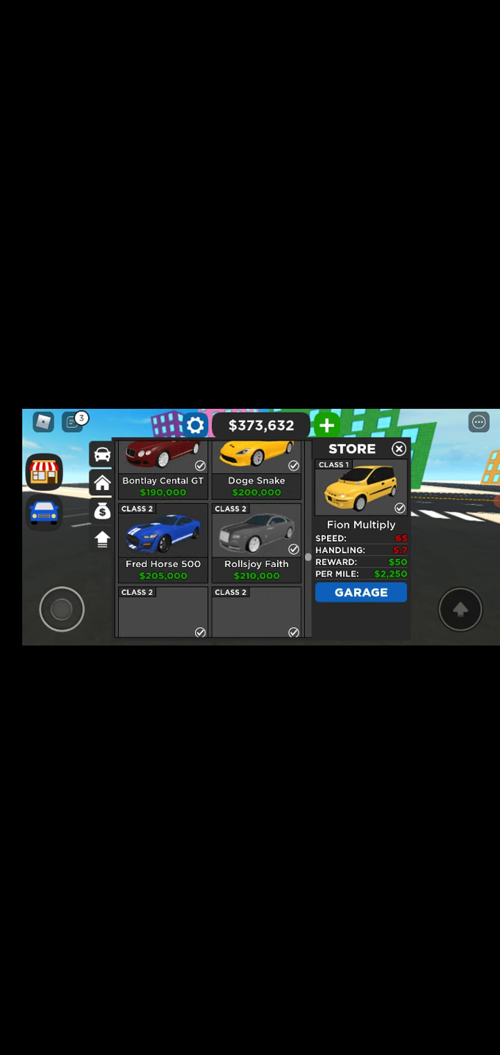
pyautogui.scroll(-4, 212, 535)
pyautogui.scroll(-3, 213, 536)
pyautogui.scroll(-4, 212, 536)
pyautogui.scroll(-3, 213, 536)
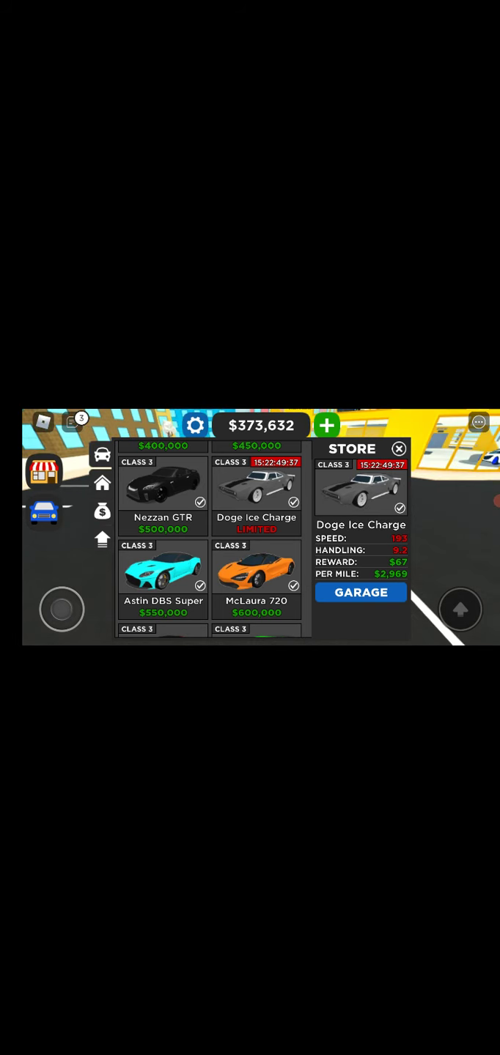
# Reopen the car store and view the new $3,750,000 Astin Vulcano's details
pyautogui.click(399, 448)
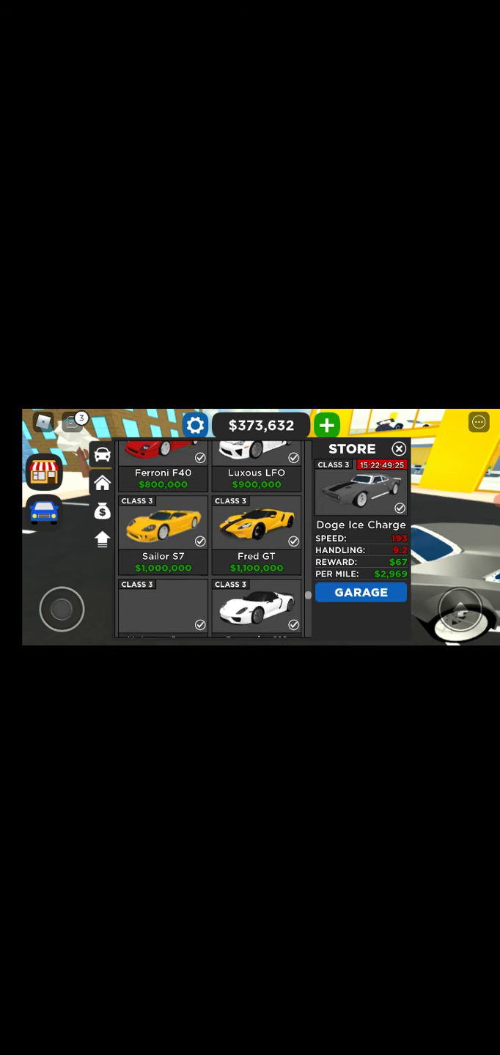
pyautogui.scroll(-2, 210, 536)
pyautogui.scroll(-2, 210, 536)
pyautogui.scroll(-1, 210, 536)
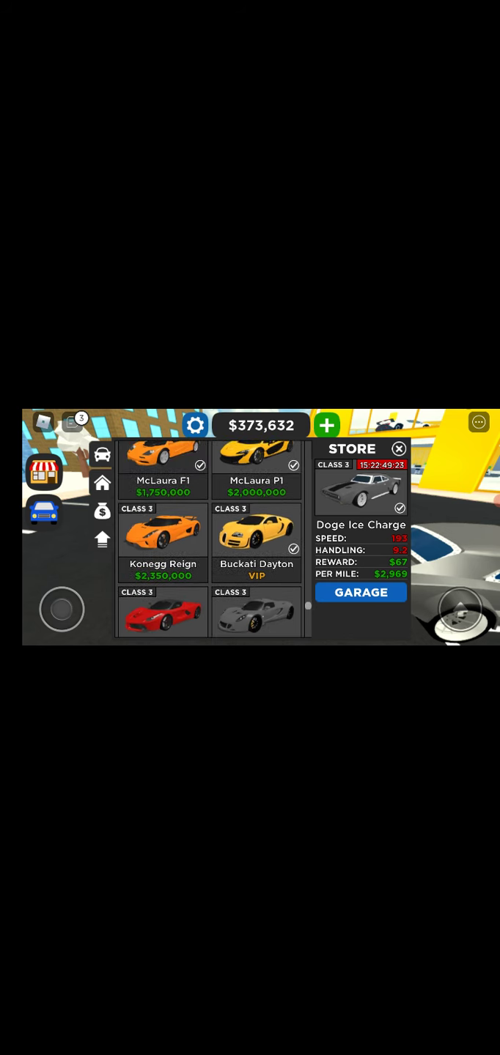
pyautogui.scroll(-1, 210, 535)
pyautogui.scroll(-1, 211, 535)
pyautogui.scroll(-1, 210, 536)
pyautogui.scroll(-1, 210, 535)
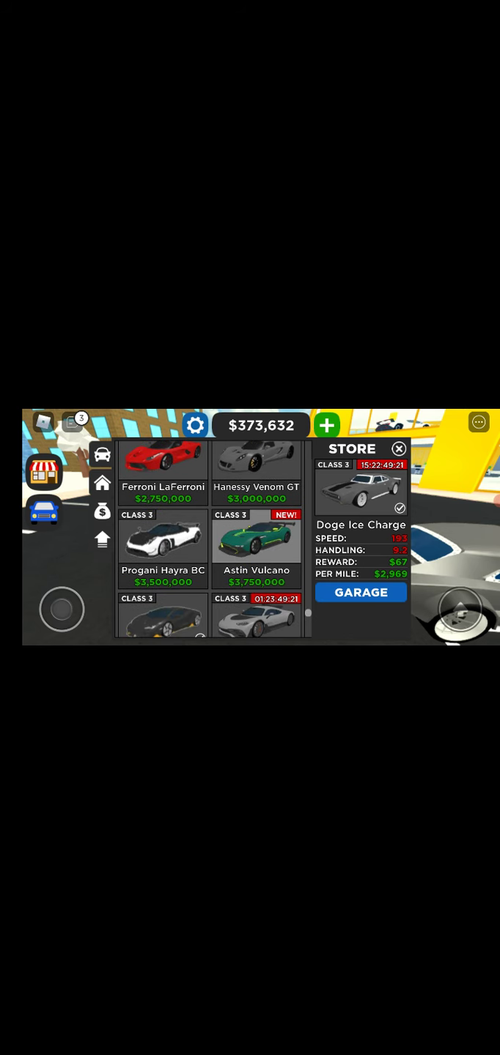
pyautogui.click(256, 544)
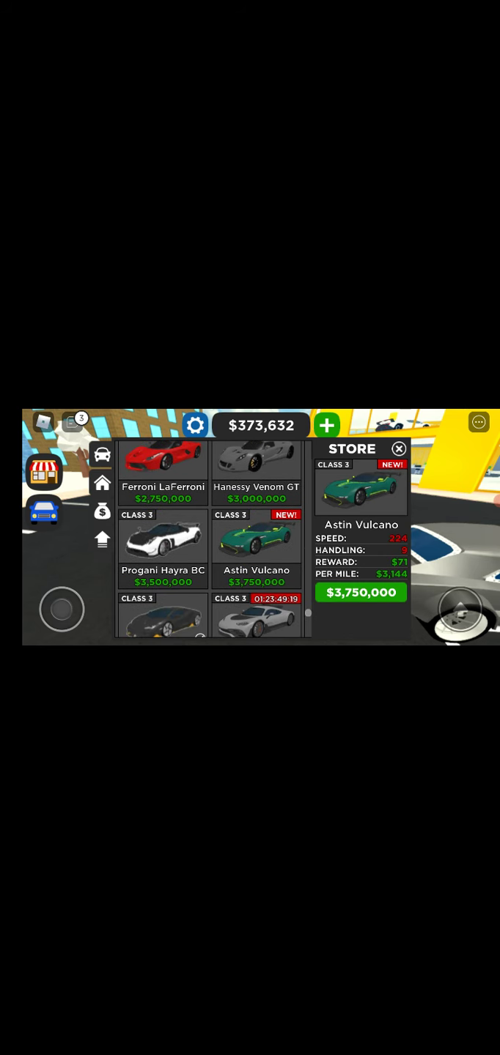
pyautogui.scroll(-1, 211, 537)
pyautogui.scroll(-1, 210, 536)
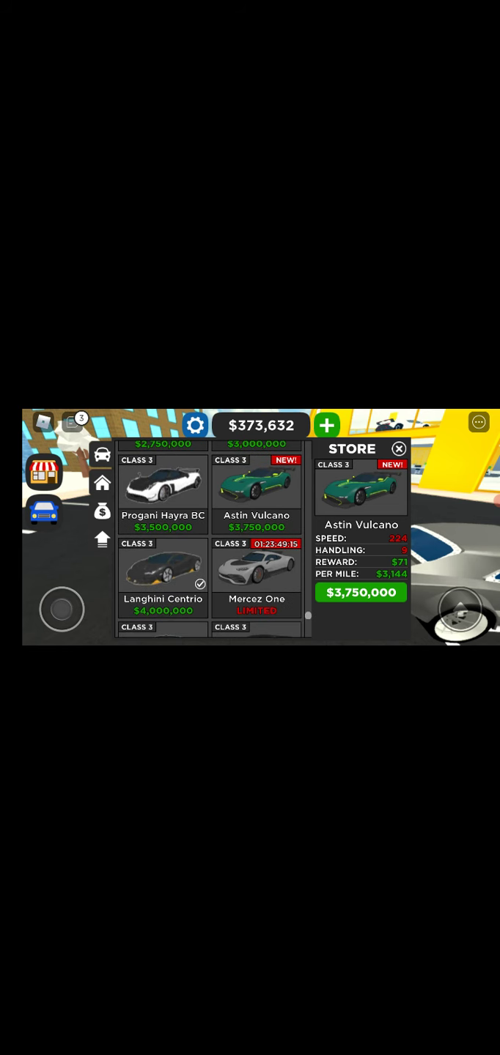
# Attempt to buy the Astin Vulcano, then walk the avatar to the black Buckati
pyautogui.click(361, 591)
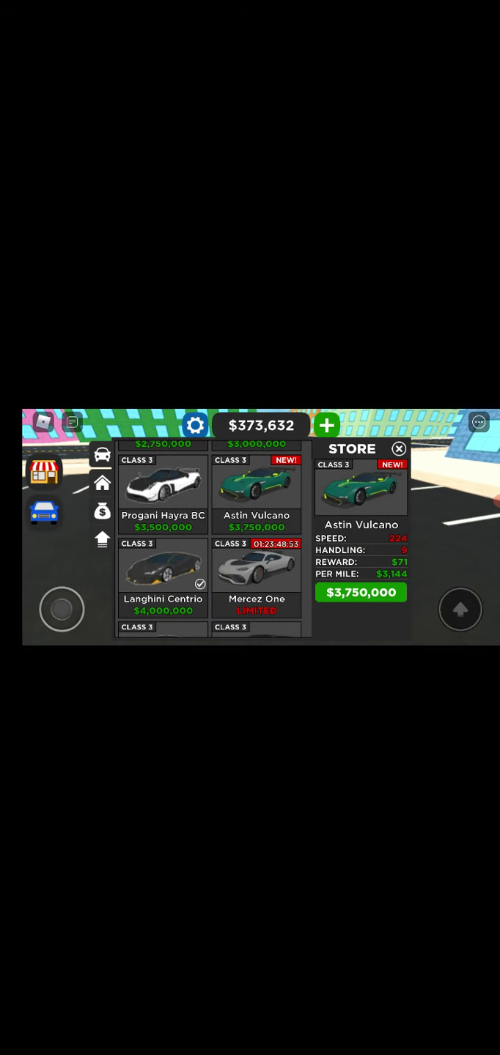
pyautogui.moveTo(62, 609)
pyautogui.mouseDown()
pyautogui.moveTo(33, 589)
pyautogui.moveTo(61, 610)
pyautogui.mouseUp()
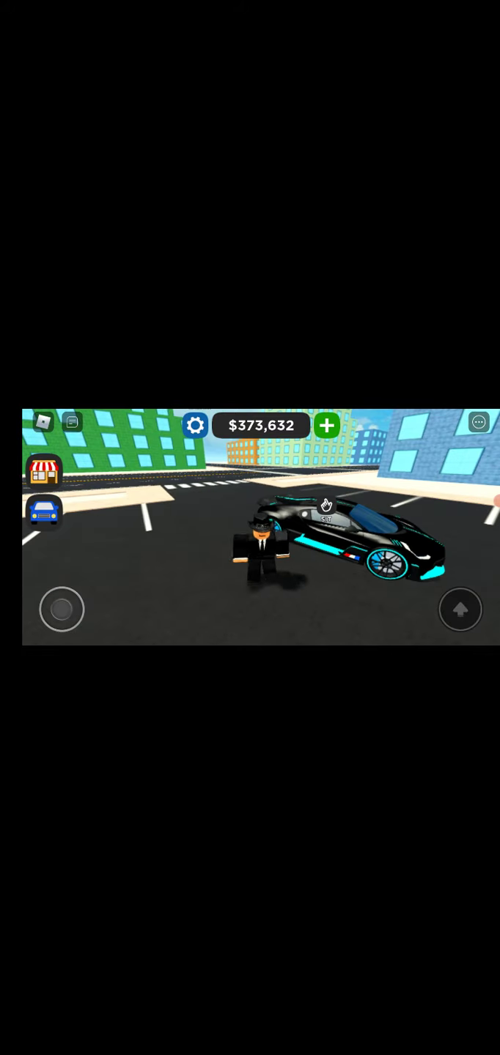
# Open the Roblox game menu and go to its Settings
pyautogui.click(43, 422)
pyautogui.click(231, 445)
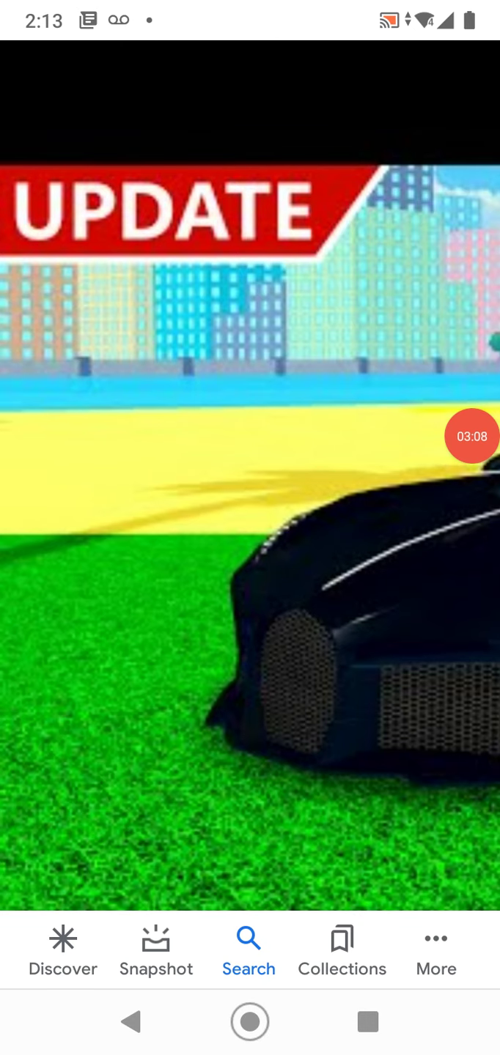
# Reveal the thumbnail's video details, then open the RiflxLT channel's Your videos list
pyautogui.moveTo(250, 684); pyautogui.dragTo(250, 264)
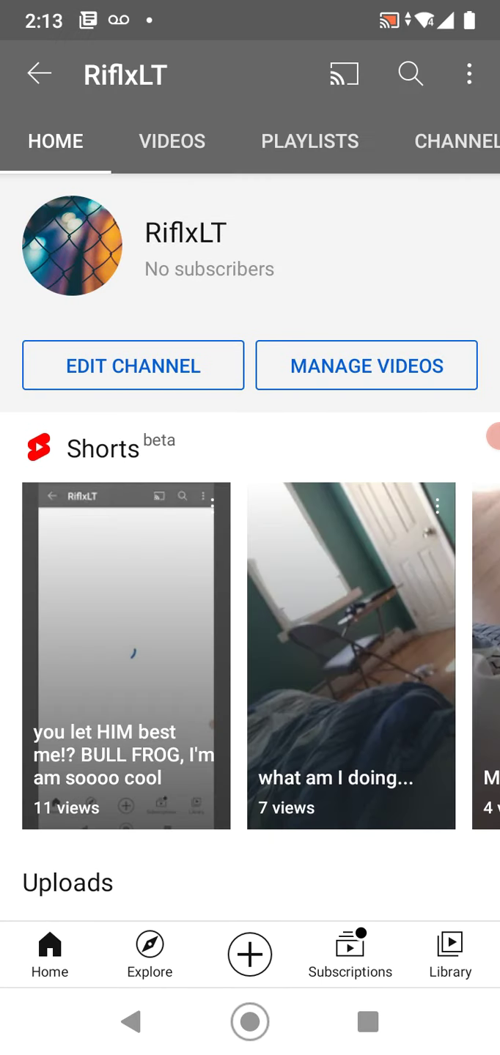
pyautogui.click(366, 365)
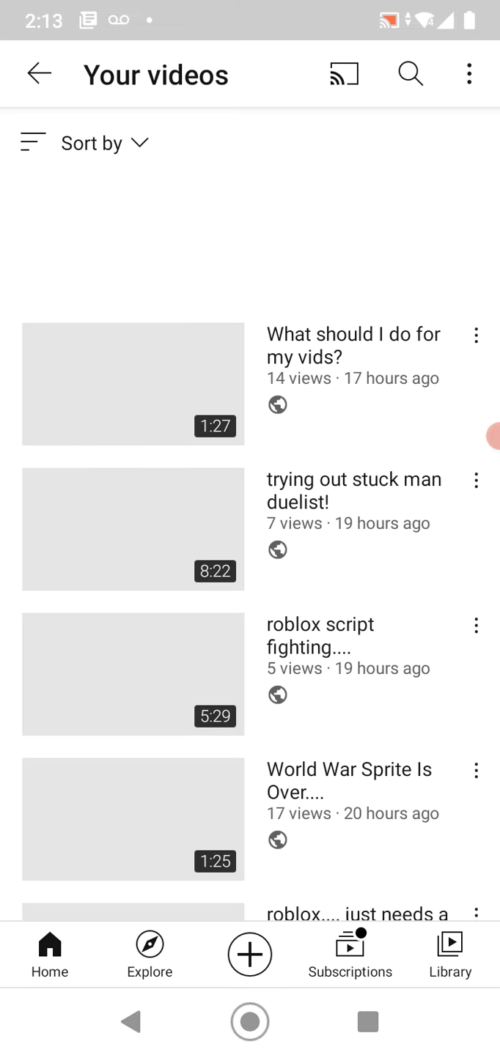